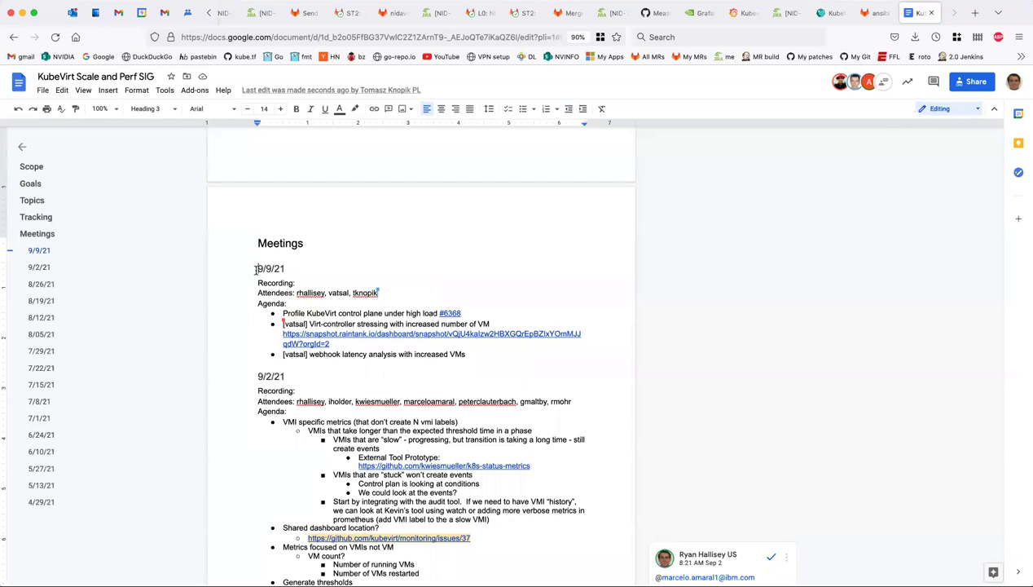
Step: Open the #6368 issue linked in the 9/9/21 'Profile KubeVirt' agenda item in a new tab
{"action": "key", "text": "Down"}
{"action": "key", "text": "Down"}
{"action": "key", "text": "Down"}
{"action": "key", "text": "Down"}
{"action": "key", "text": "Down"}
{"action": "key", "text": "Down"}
{"action": "key", "text": "Down"}
{"action": "key", "text": "Down"}
{"action": "key", "text": "Down"}
{"action": "key", "text": "Down"}
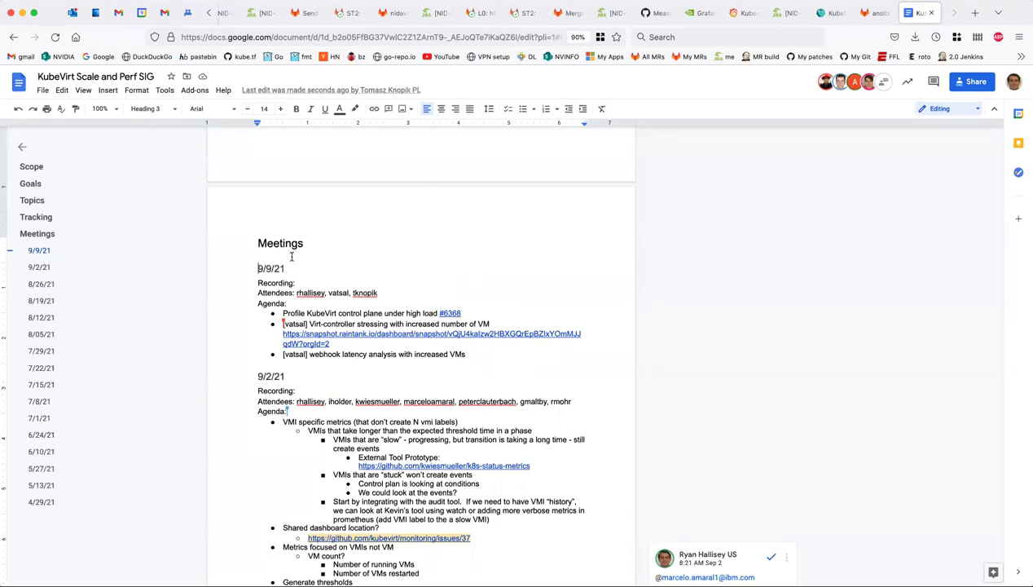
{"action": "left_click", "coordinate": [280, 313]}
{"action": "mouse_move", "coordinate": [449, 313]}
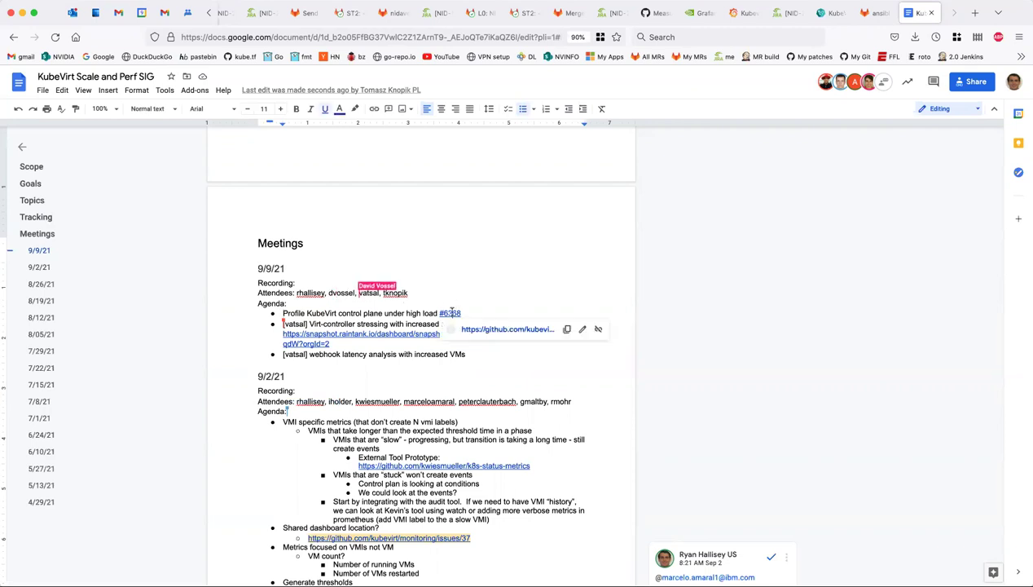
{"action": "right_click", "coordinate": [471, 328]}
{"action": "left_click", "coordinate": [479, 332]}
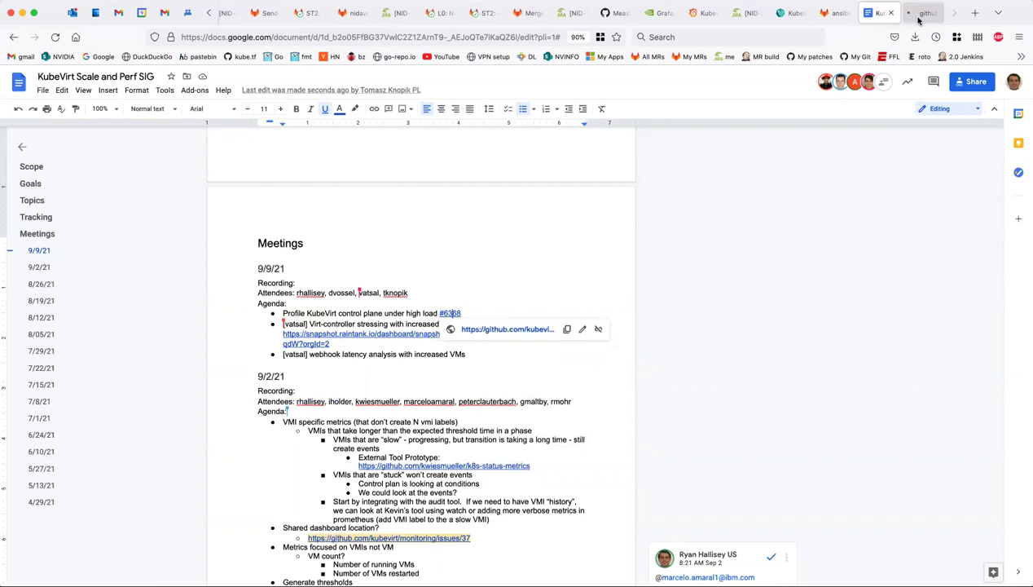
Step: On GitHub, scroll through issue #6368's description and its VMI and node stress-test checklist
{"action": "left_click", "coordinate": [918, 14]}
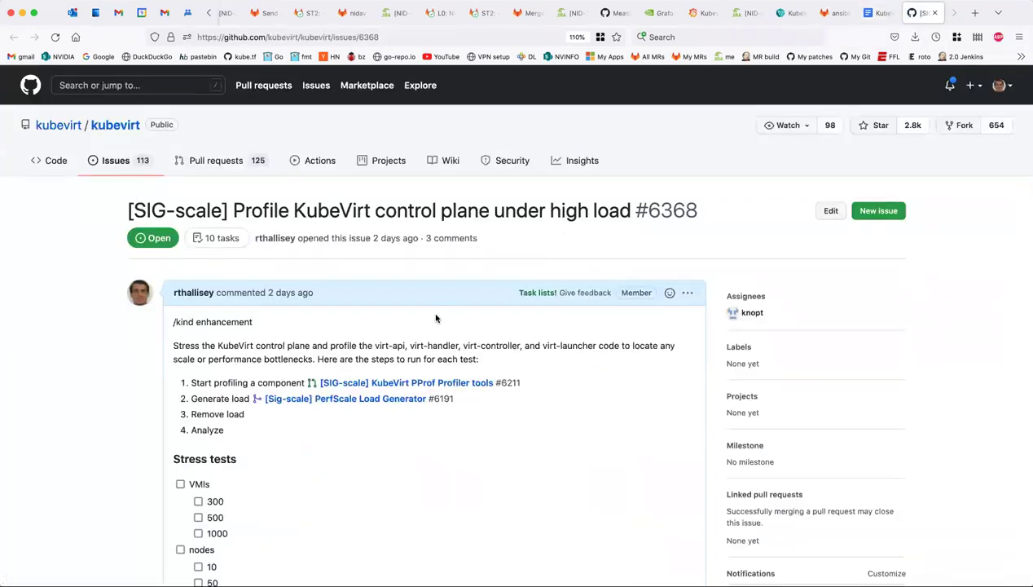
{"action": "scroll", "coordinate": [436, 319], "scroll_direction": "down", "scroll_amount": 3}
{"action": "mouse_move", "coordinate": [434, 317]}
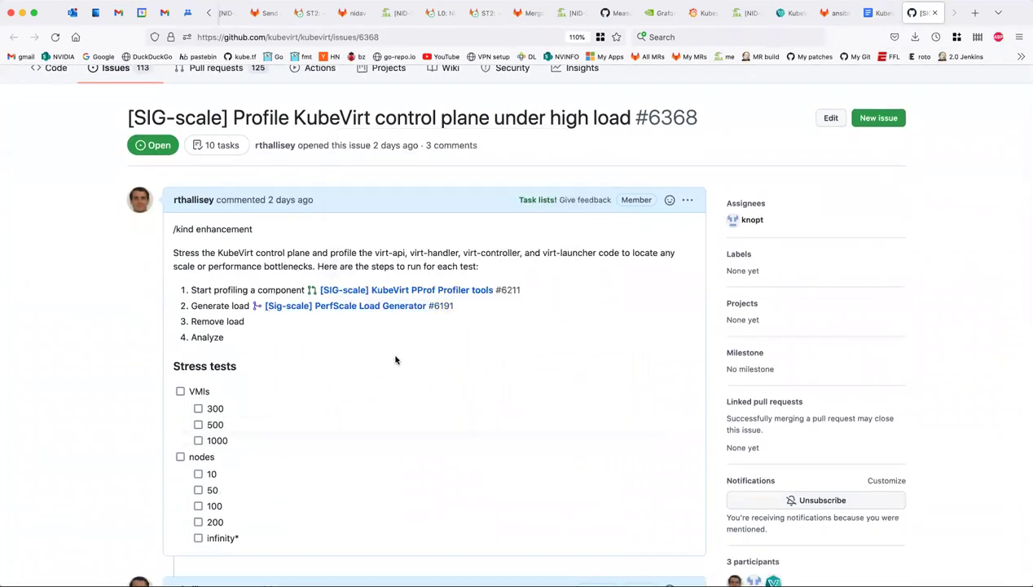
{"action": "scroll", "coordinate": [396, 357], "scroll_direction": "down", "scroll_amount": 3}
{"action": "scroll", "coordinate": [397, 358], "scroll_direction": "down", "scroll_amount": 3}
{"action": "scroll", "coordinate": [397, 358], "scroll_direction": "up", "scroll_amount": 3}
{"action": "scroll", "coordinate": [395, 358], "scroll_direction": "down", "scroll_amount": 3}
{"action": "scroll", "coordinate": [359, 365], "scroll_direction": "up", "scroll_amount": 3}
{"action": "scroll", "coordinate": [343, 367], "scroll_direction": "up", "scroll_amount": 4}
{"action": "scroll", "coordinate": [339, 314], "scroll_direction": "down", "scroll_amount": 2}
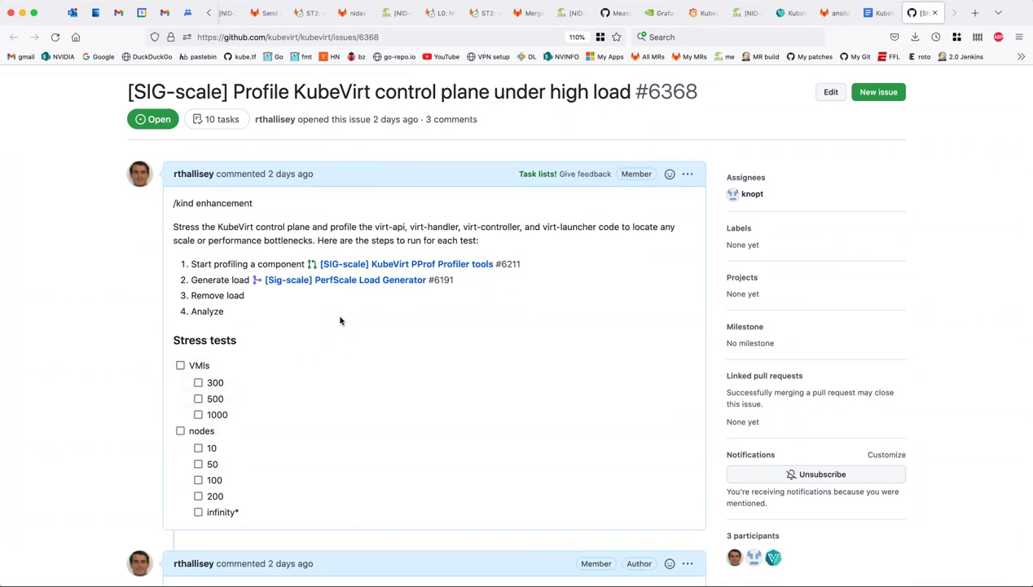
{"action": "scroll", "coordinate": [315, 303], "scroll_direction": "down", "scroll_amount": 2}
{"action": "scroll", "coordinate": [315, 303], "scroll_direction": "down", "scroll_amount": 4}
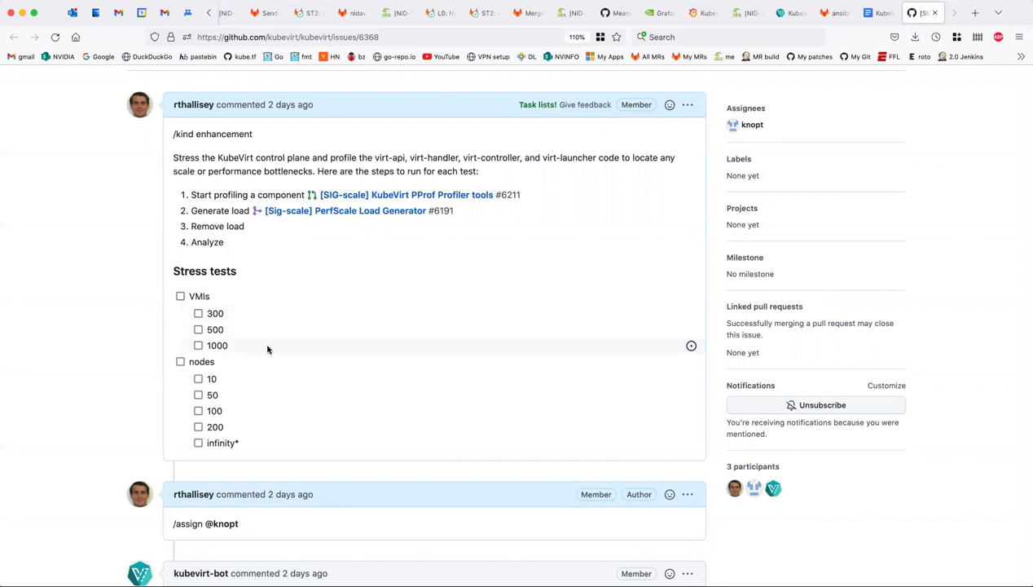
{"action": "scroll", "coordinate": [268, 348], "scroll_direction": "up", "scroll_amount": 3}
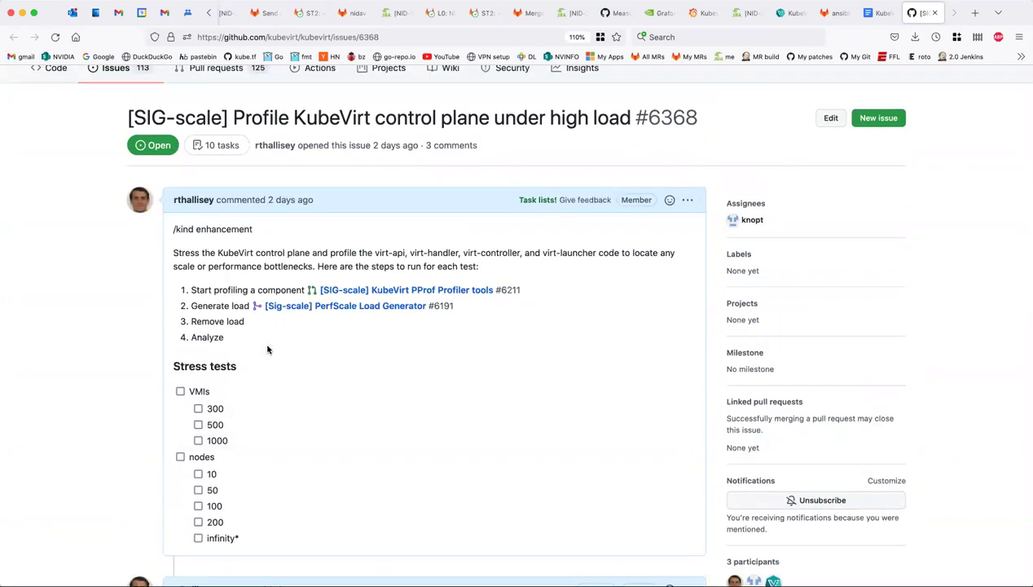
{"action": "scroll", "coordinate": [410, 322], "scroll_direction": "down", "scroll_amount": 1}
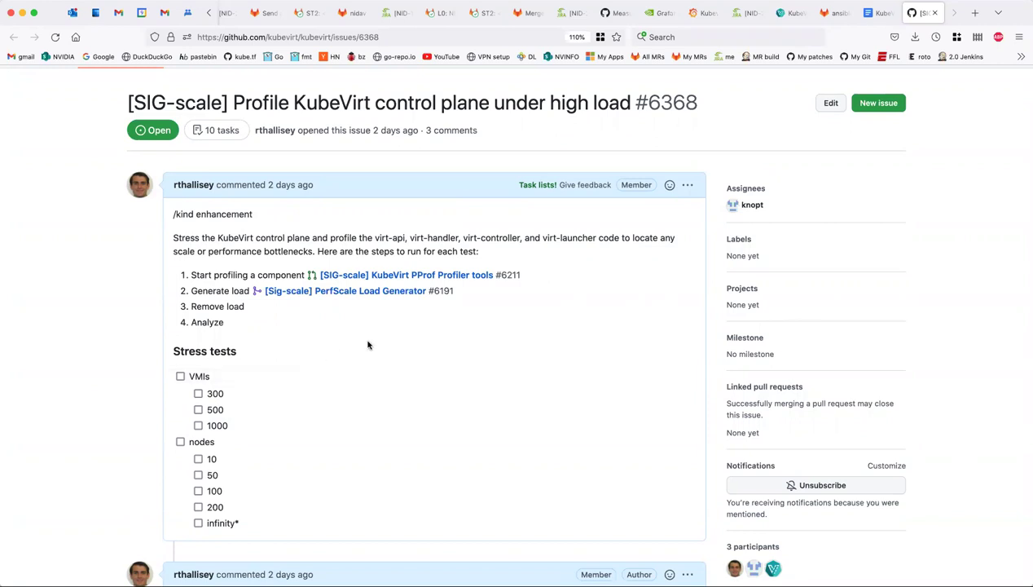
{"action": "scroll", "coordinate": [368, 344], "scroll_direction": "down", "scroll_amount": 1}
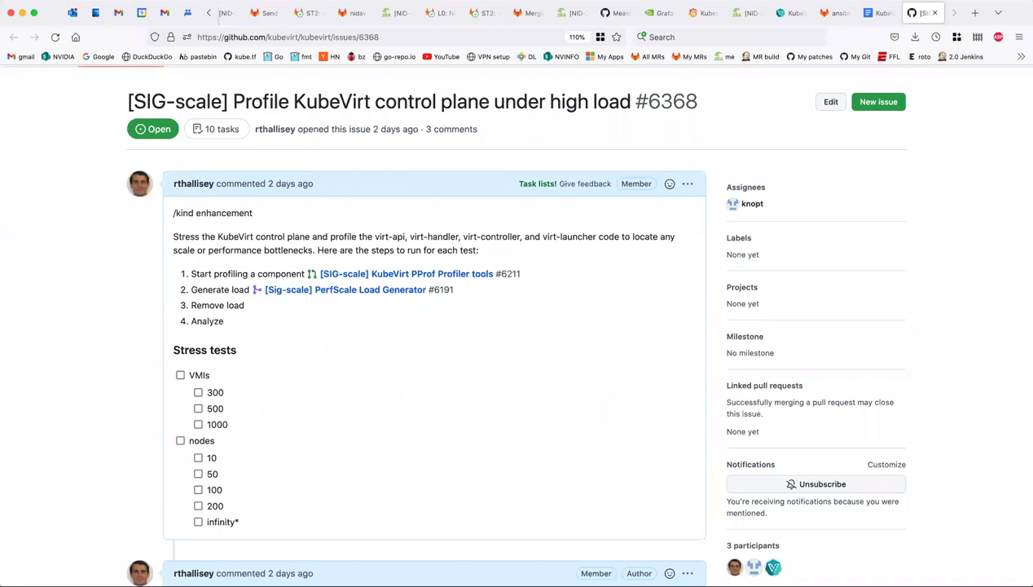
{"action": "scroll", "coordinate": [439, 404], "scroll_direction": "down", "scroll_amount": 1}
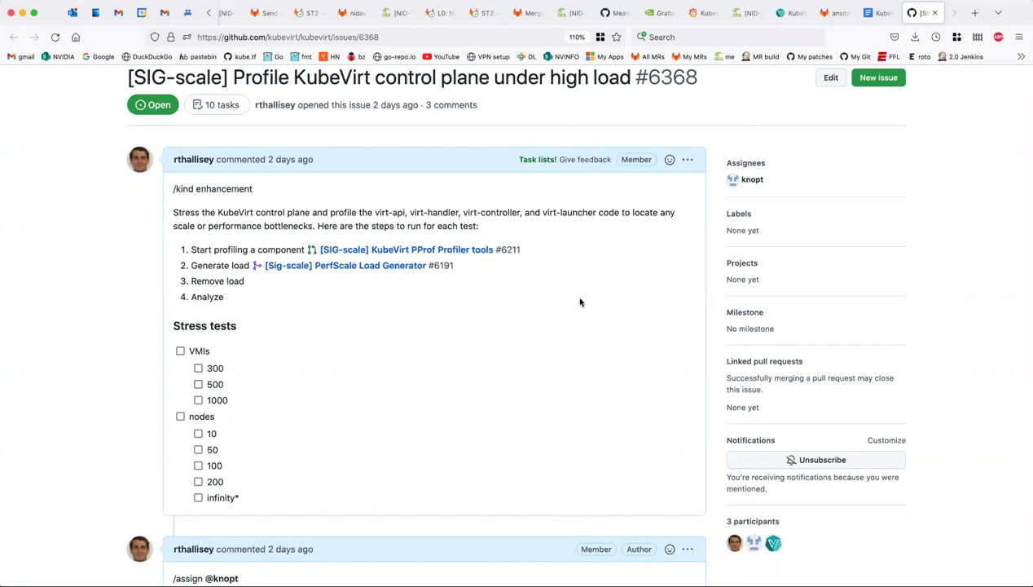
Step: Switch back to the KubeVirt Scale and Perf SIG Google Docs tab
{"action": "left_click", "coordinate": [878, 13]}
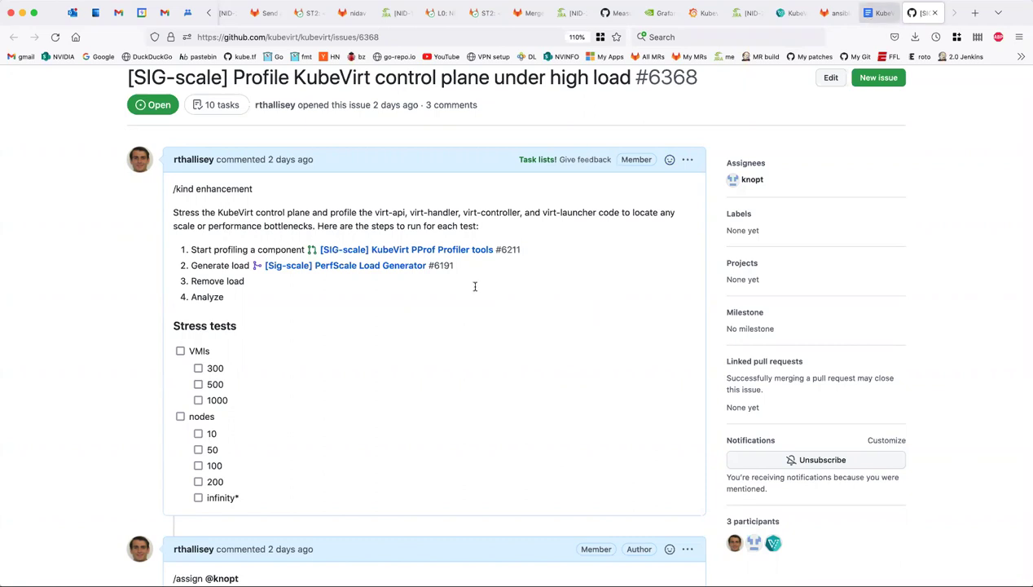
Step: Below the #6368 bullet, add '[presenter's name] 10k VMIs of scale' and start an indented sub-bullet
{"action": "left_click", "coordinate": [447, 269]}
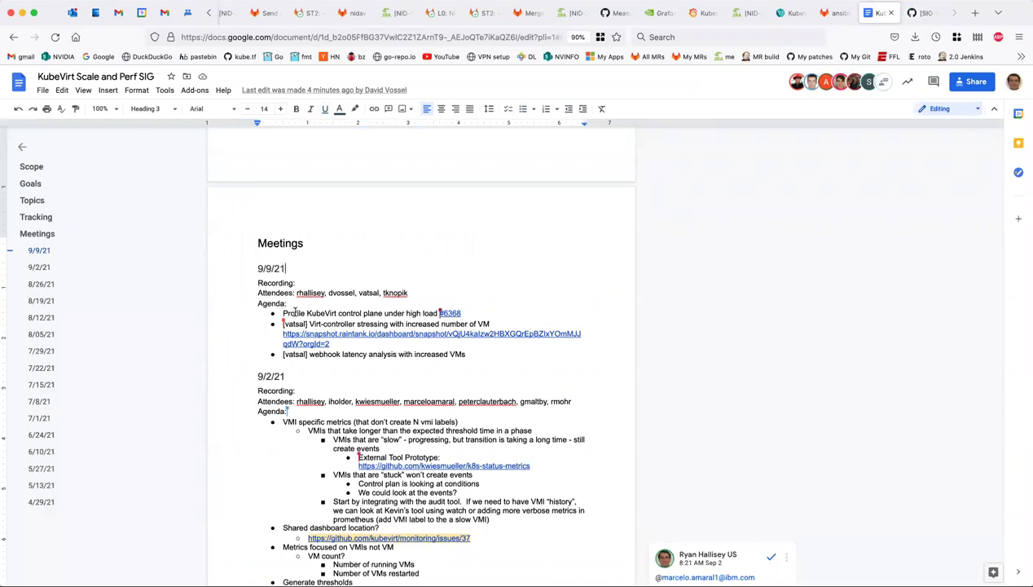
{"action": "left_click", "coordinate": [482, 312]}
{"action": "key", "text": "Return"}
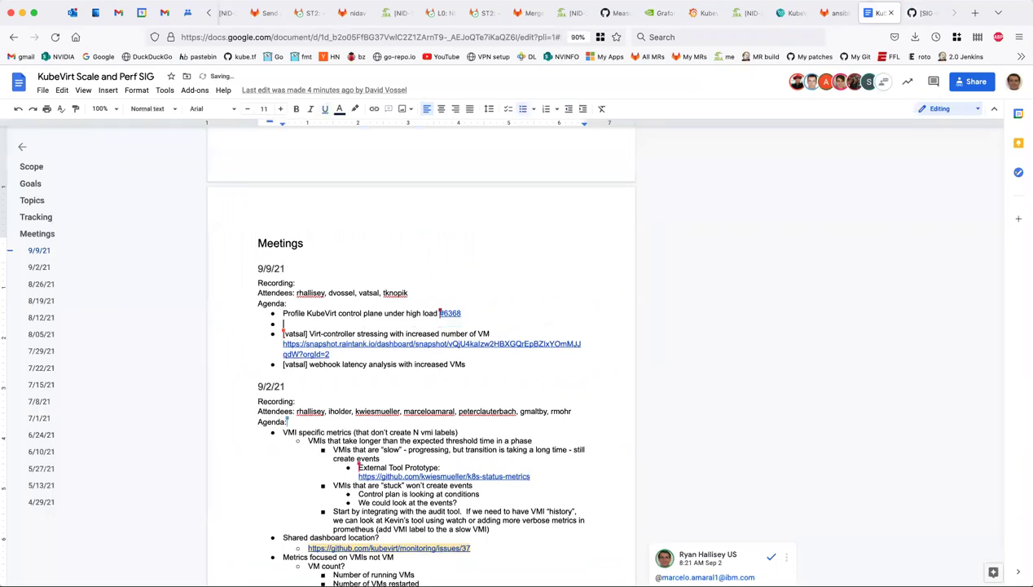
{"action": "type", "text": "[andre p"}
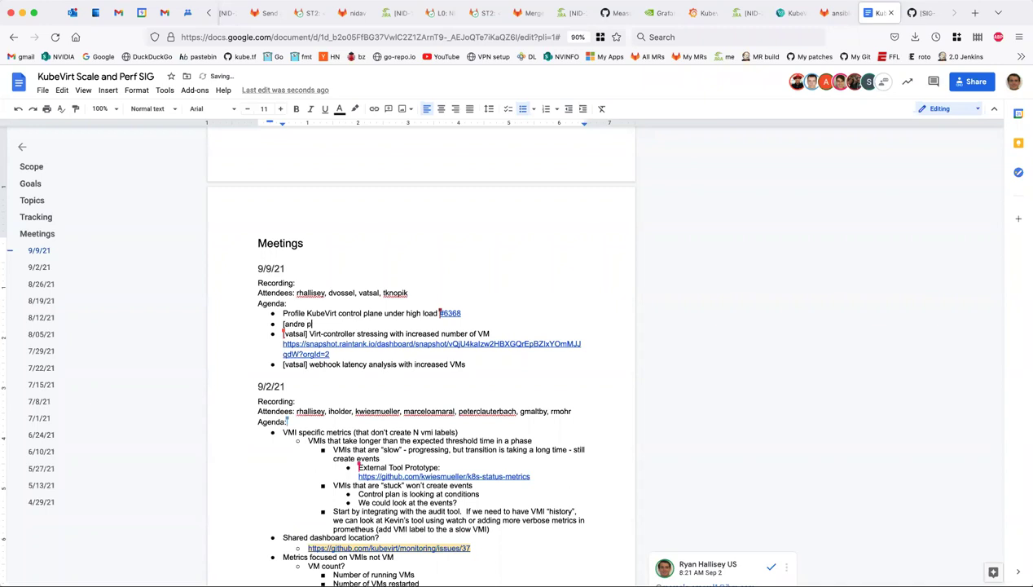
{"action": "key", "text": "BackSpace"}
{"action": "type", "text": "meyer ofk"}
{"action": "key", "text": "BackSpace"}
{"action": "key", "text": "BackSpace"}
{"action": "key", "text": "BackSpace"}
{"action": "type", "text": "pflug] 10k VMIs of scale"}
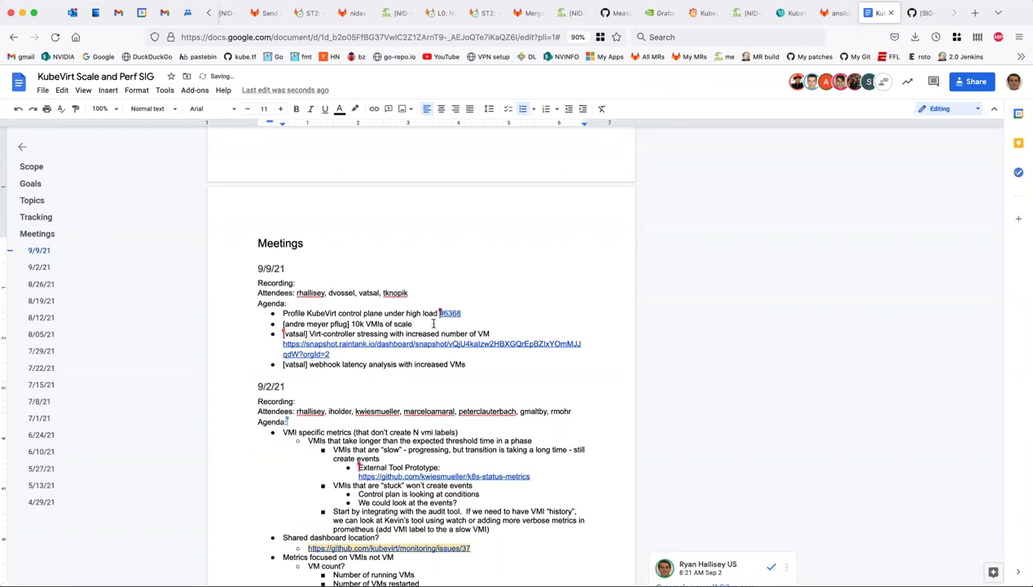
{"action": "key", "text": "Return"}
{"action": "key", "text": "Tab"}
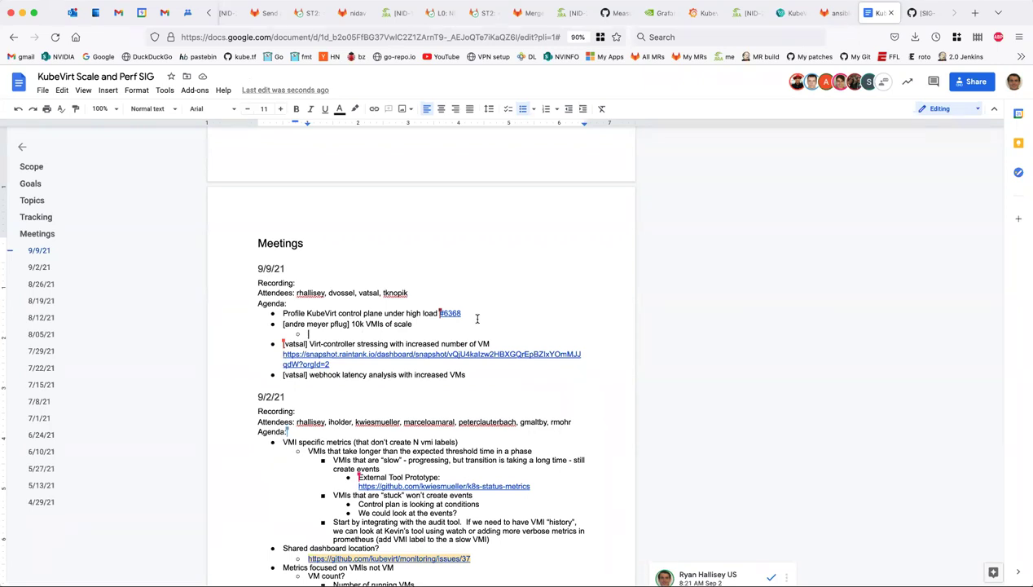
Step: Enter '1 million VMIs' in the sub-bullet under '10k VMIs of scale'
{"action": "type", "text": "1 million VMIs"}
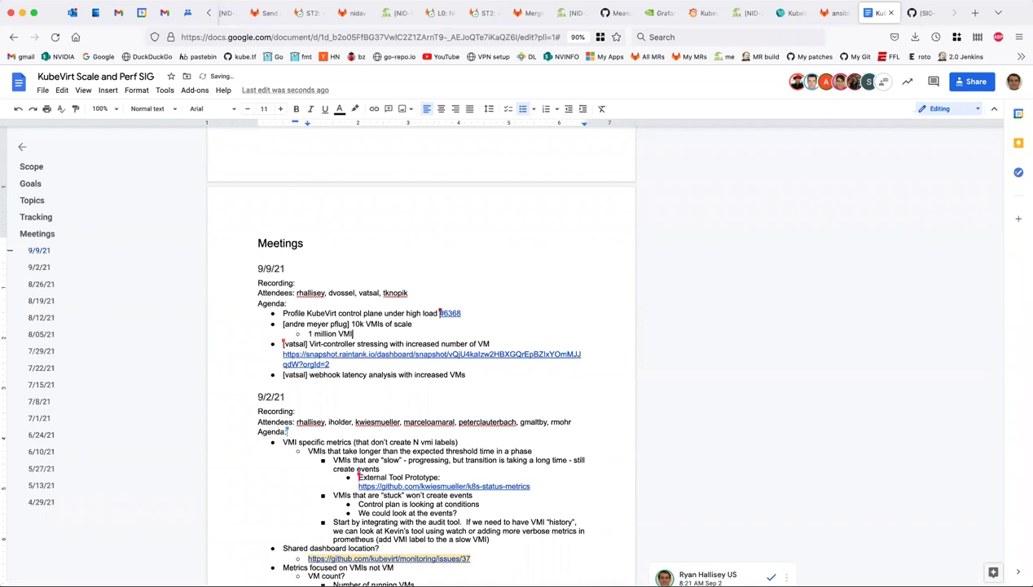